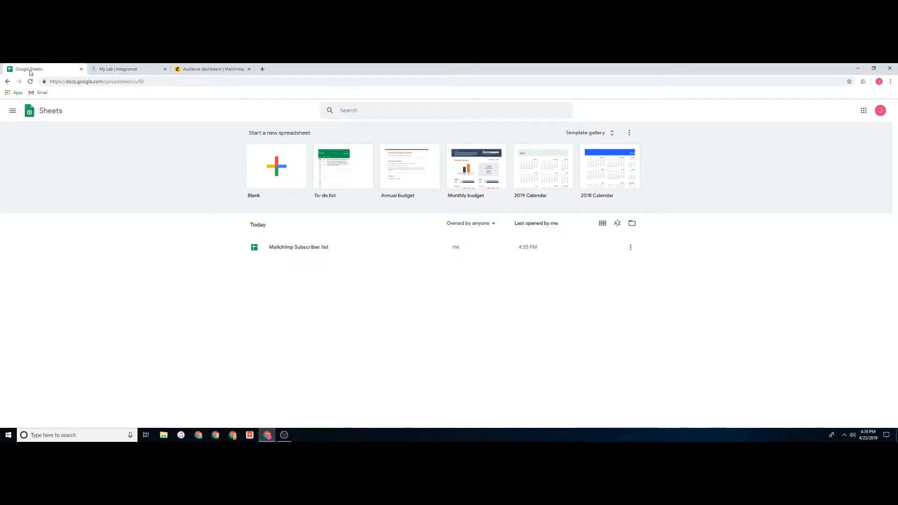
# After viewing the Mailchimp audience, switch to Integromat, create a new scenario and select MailChimp as a service to integrate
pyautogui.click(205, 71)
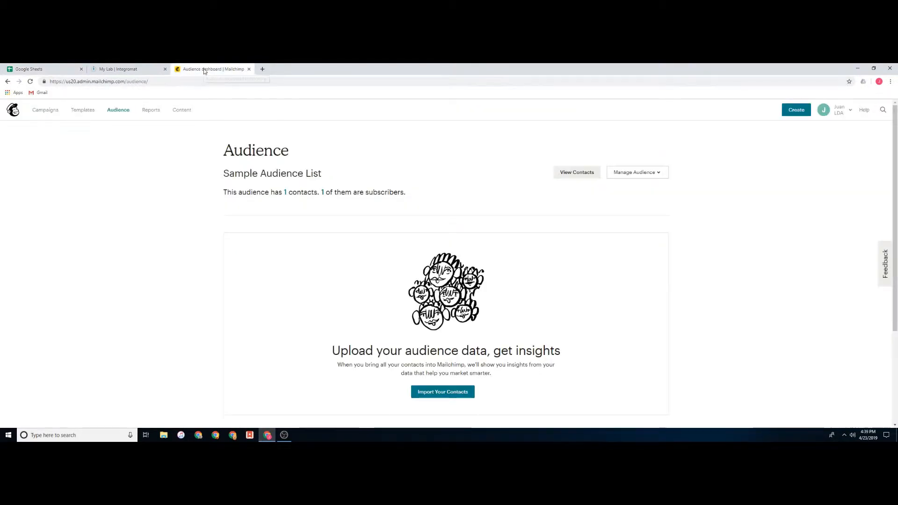
pyautogui.click(135, 70)
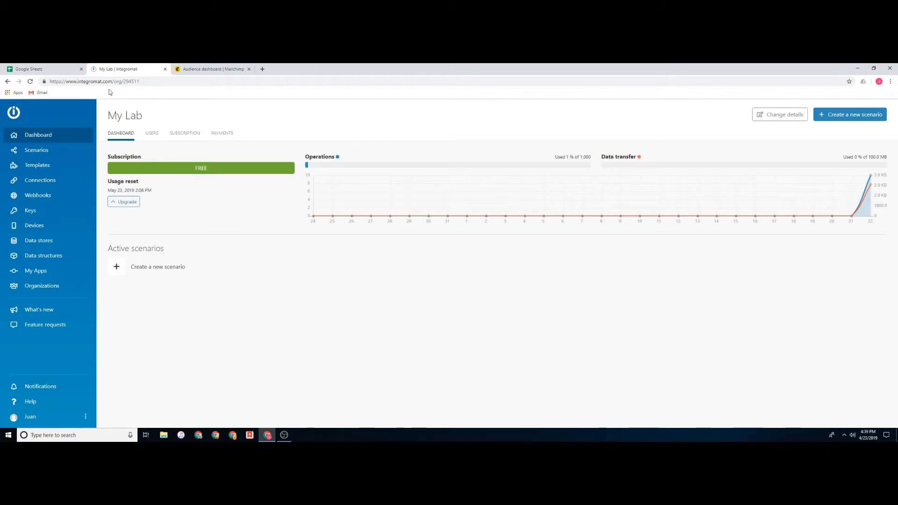
pyautogui.click(859, 117)
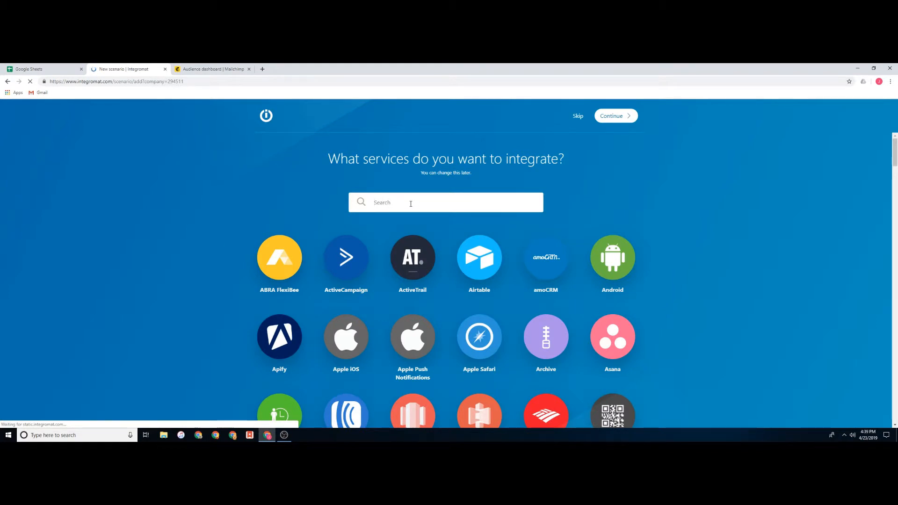
pyautogui.write('m')
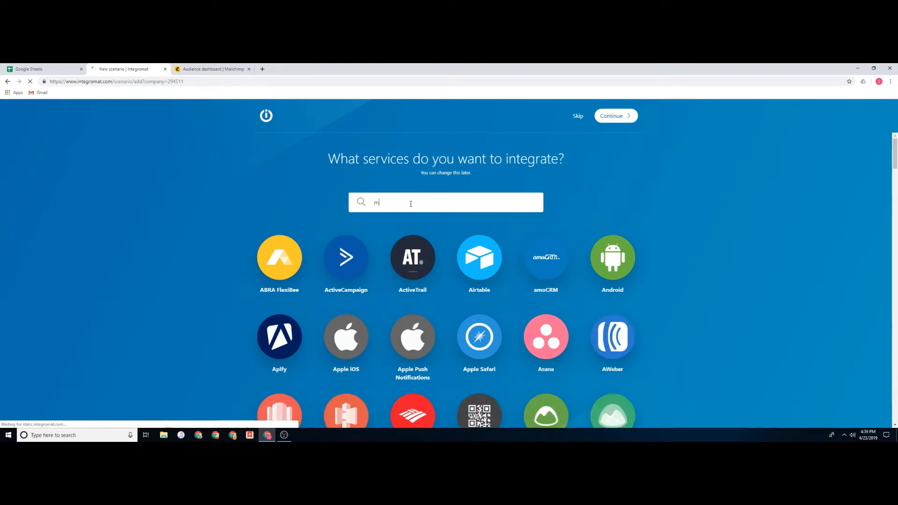
pyautogui.write('ailchim')
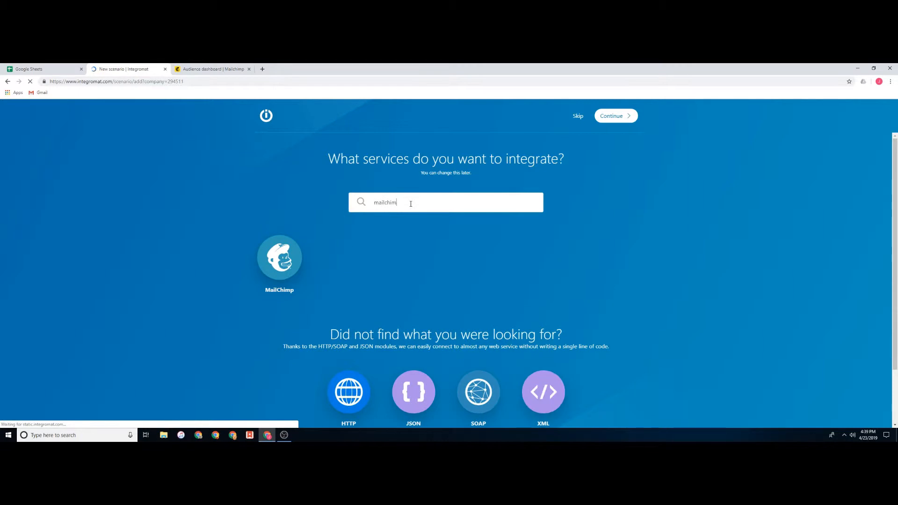
pyautogui.click(280, 257)
# Find and select Google Sheets as the second service and continue to the scenario editor
pyautogui.moveTo(419, 203); pyautogui.dragTo(363, 202)
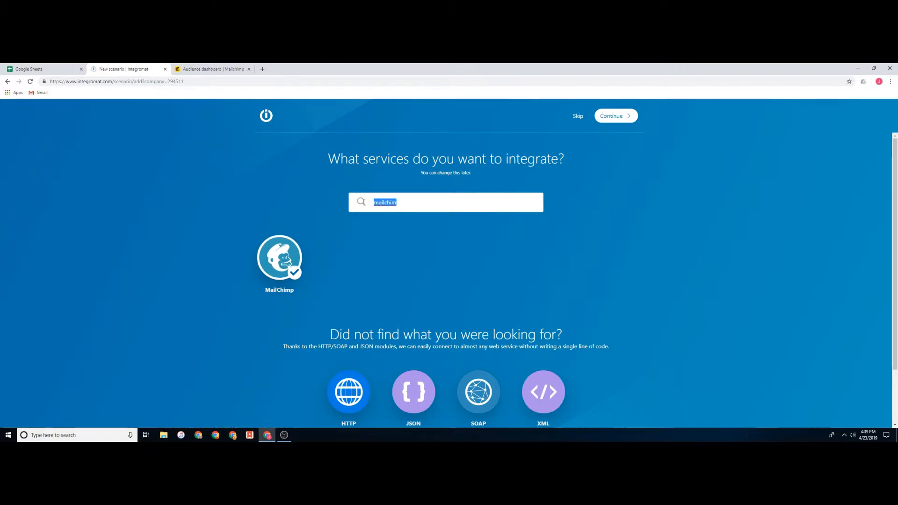
pyautogui.write('sheets')
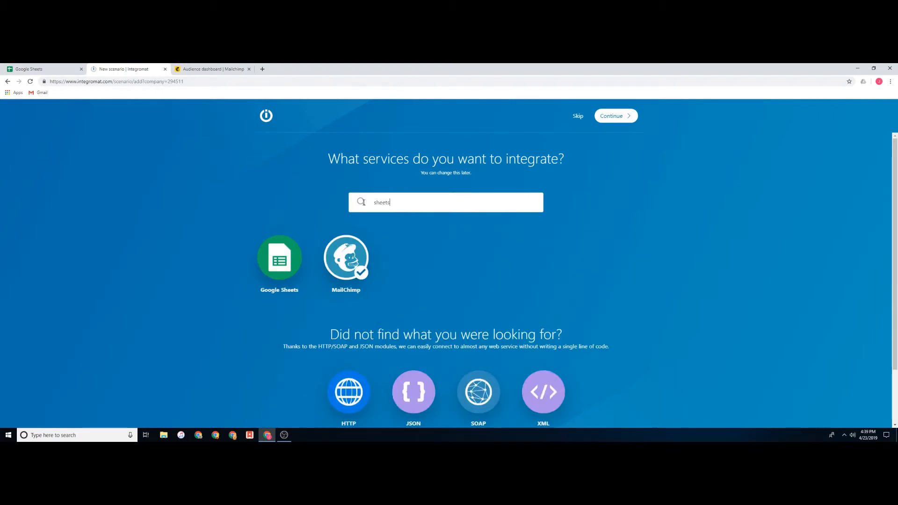
pyautogui.click(276, 238)
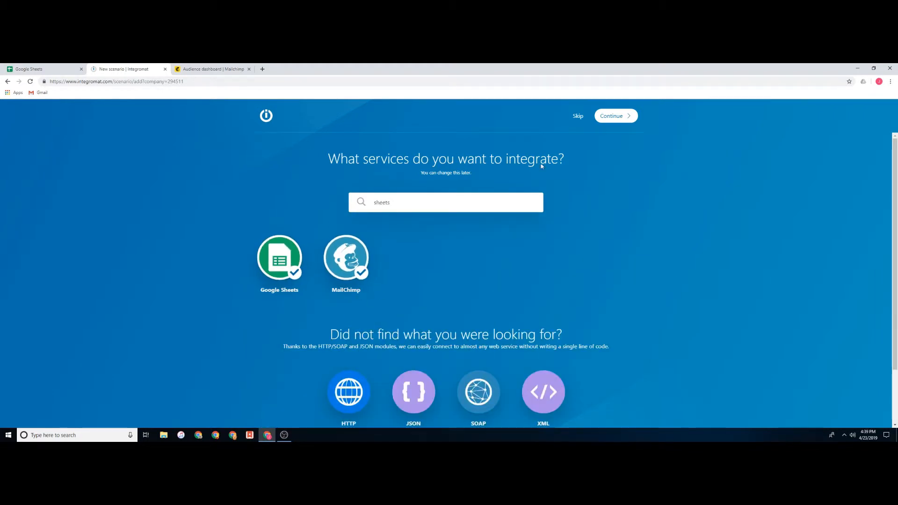
pyautogui.click(622, 118)
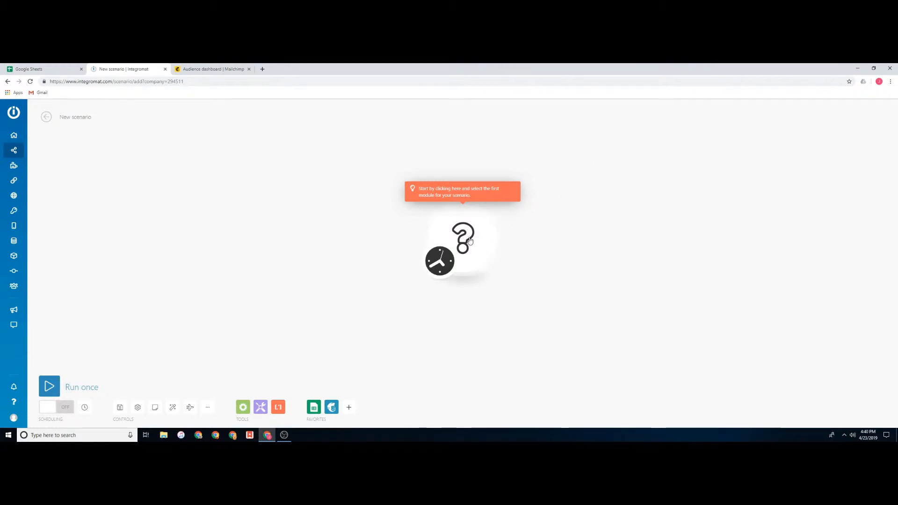
# Set the scenario's first module to the MailChimp trigger Watch subscribers
pyautogui.click(466, 240)
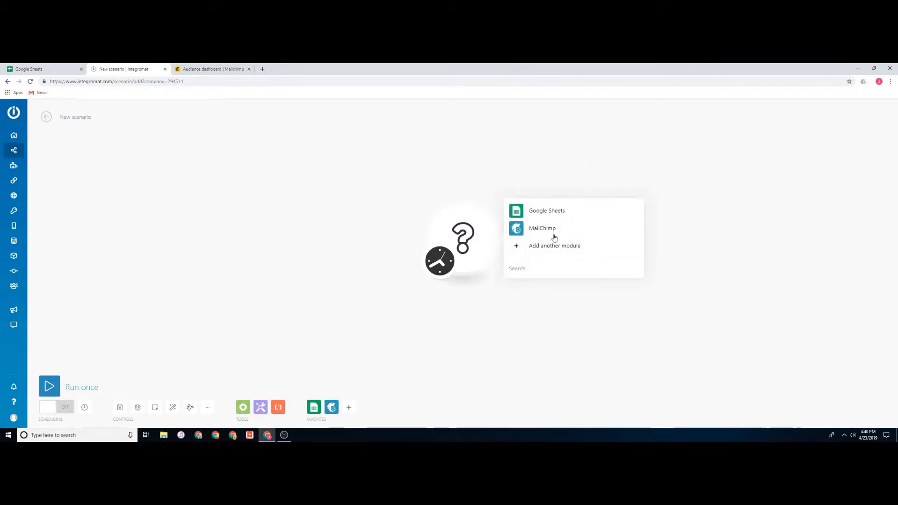
pyautogui.click(542, 229)
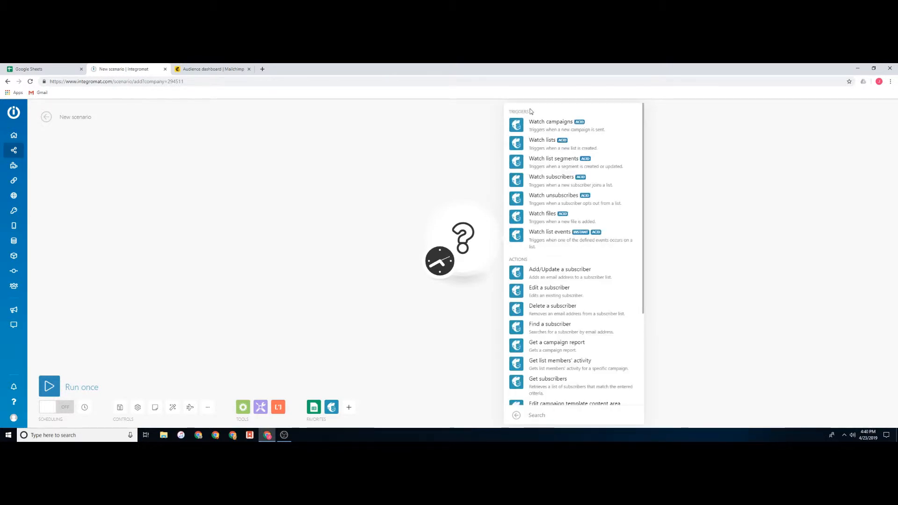
pyautogui.click(551, 178)
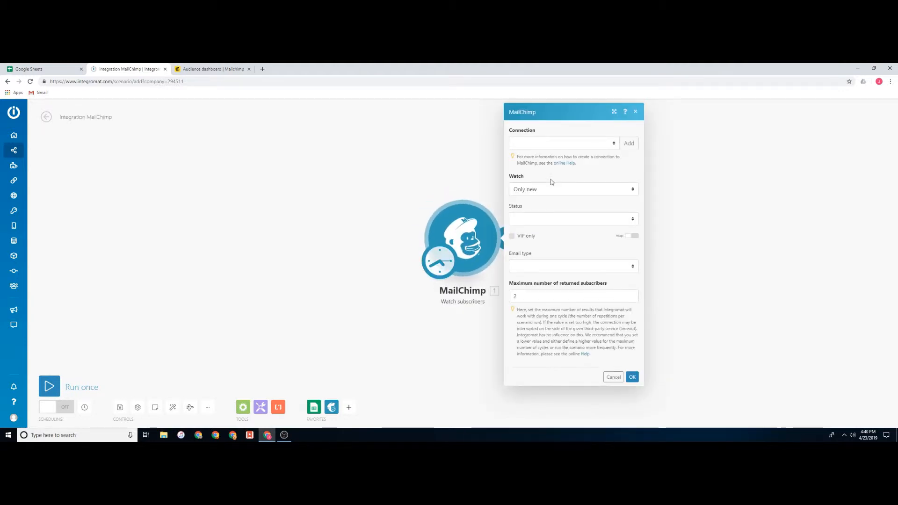
# Create the connection My MailChimp connection for the trigger and authorize it by logging in with the prefilled account credentials
pyautogui.click(628, 144)
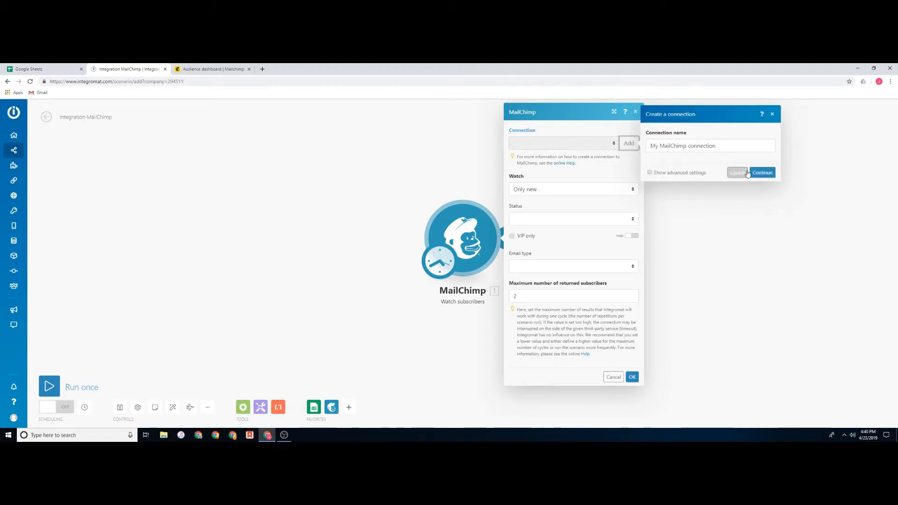
pyautogui.click(762, 174)
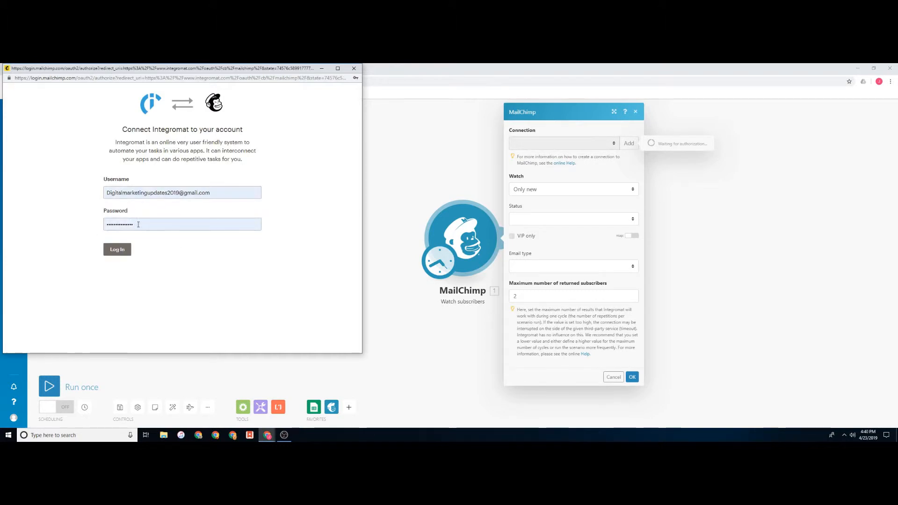
pyautogui.click(119, 250)
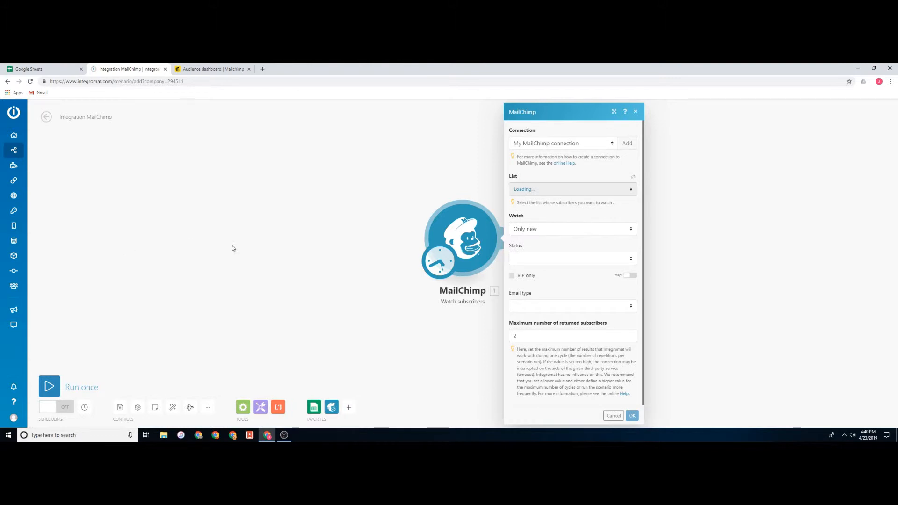
# Choose Sample Audience List as the list to watch and compare it with the audience name in Mailchimp
pyautogui.click(569, 193)
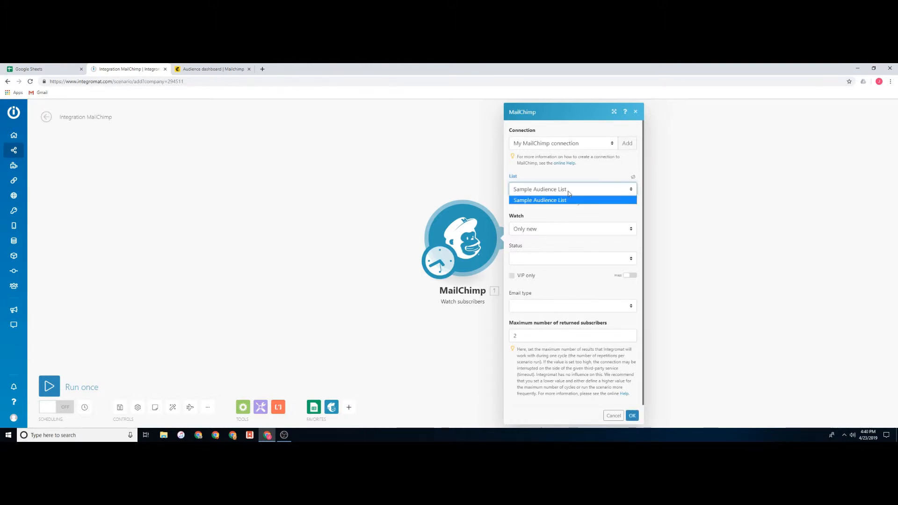
pyautogui.click(563, 201)
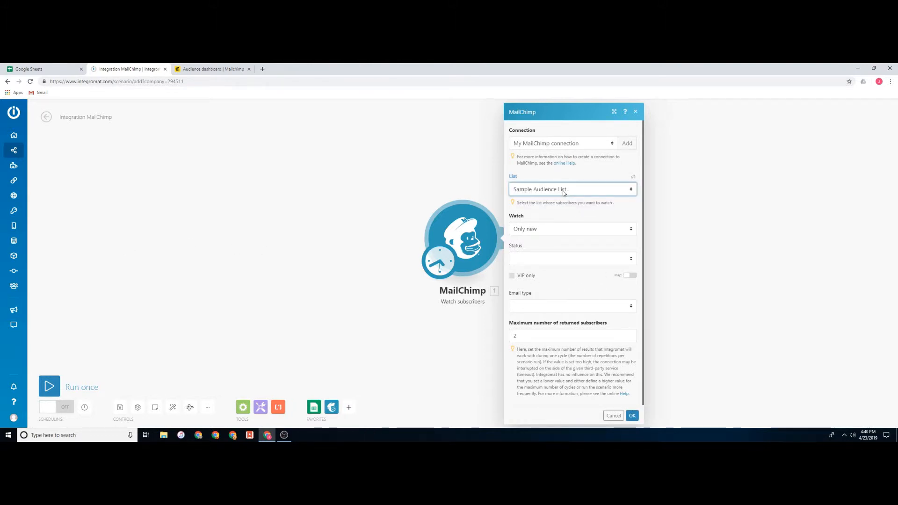
pyautogui.click(196, 71)
pyautogui.moveTo(223, 174); pyautogui.dragTo(322, 174)
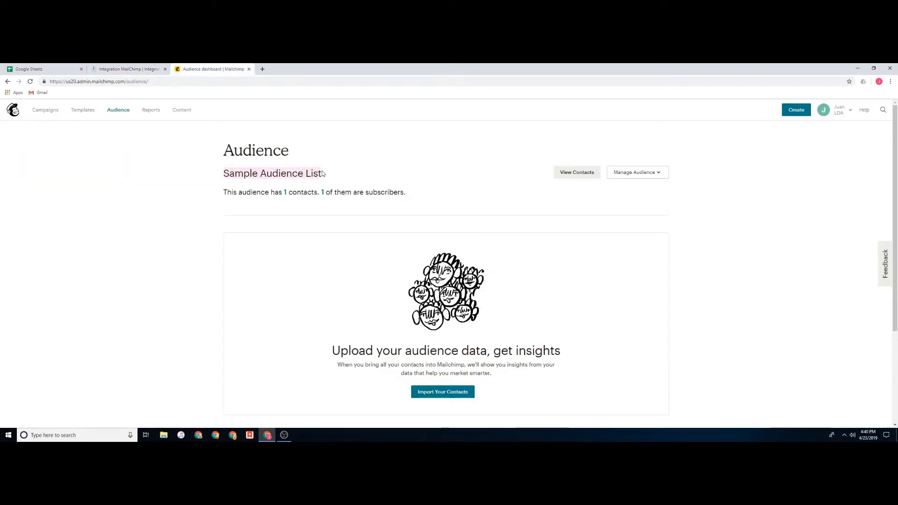
pyautogui.click(126, 69)
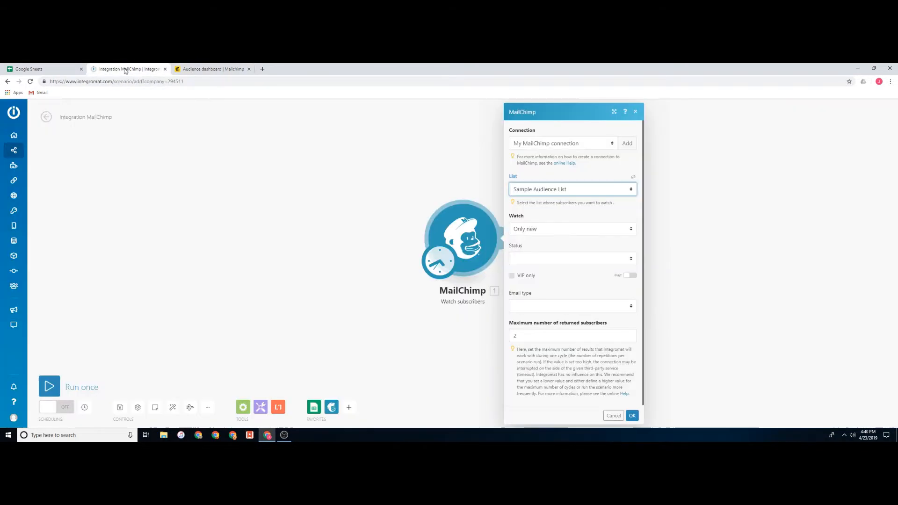
# Set the MailChimp trigger to watch Only new subscribers with the status Subscribed
pyautogui.click(545, 231)
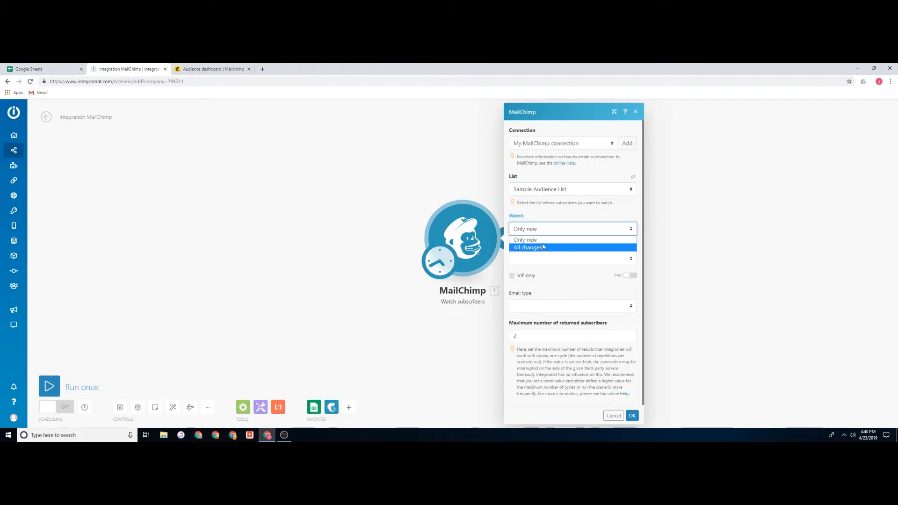
pyautogui.click(542, 240)
pyautogui.click(546, 260)
pyautogui.click(545, 278)
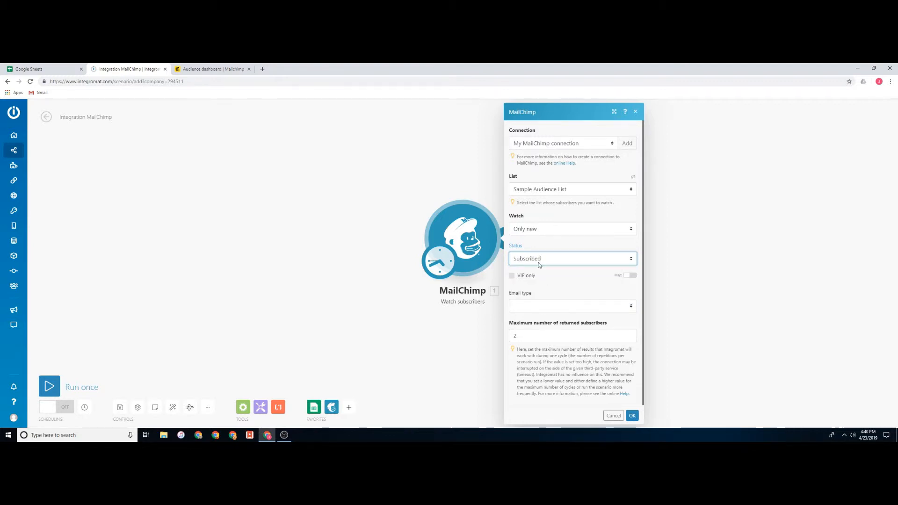
# Set the trigger's email type to html and confirm the MailChimp module settings
pyautogui.click(552, 306)
pyautogui.click(534, 326)
pyautogui.click(527, 306)
pyautogui.click(535, 326)
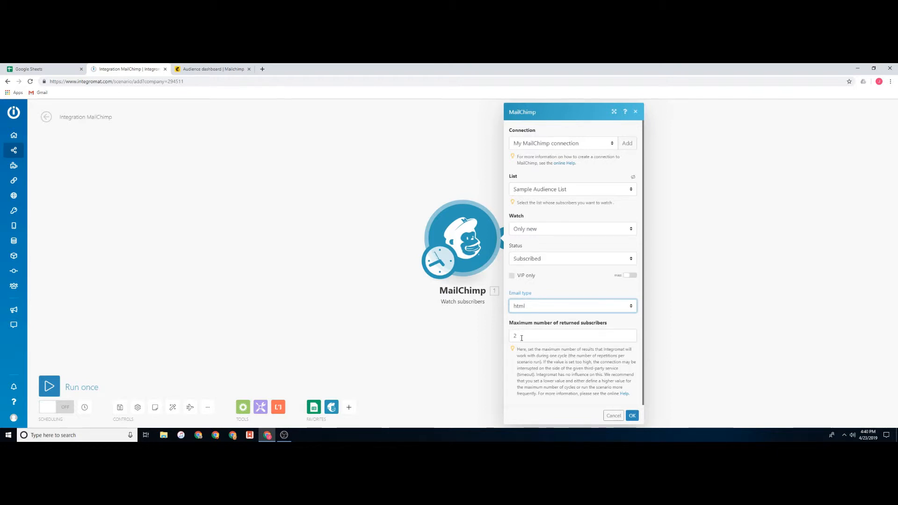
pyautogui.click(520, 337)
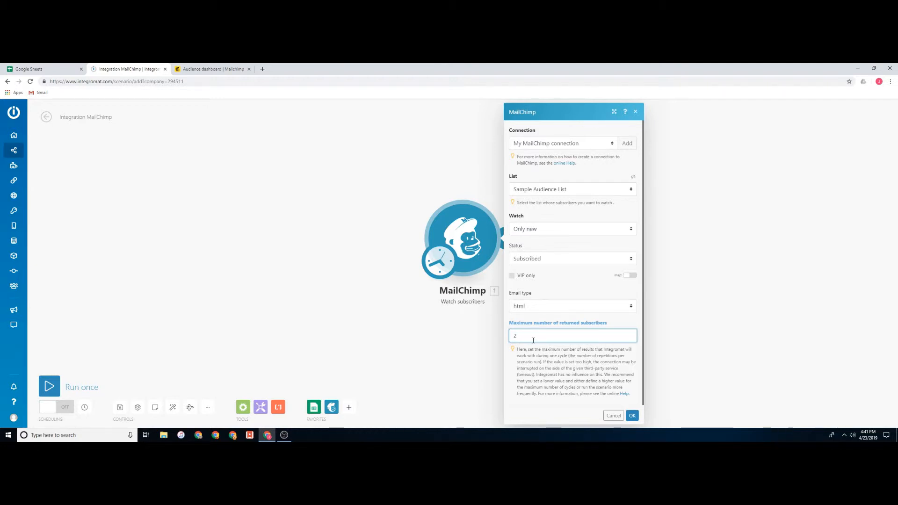
pyautogui.click(632, 416)
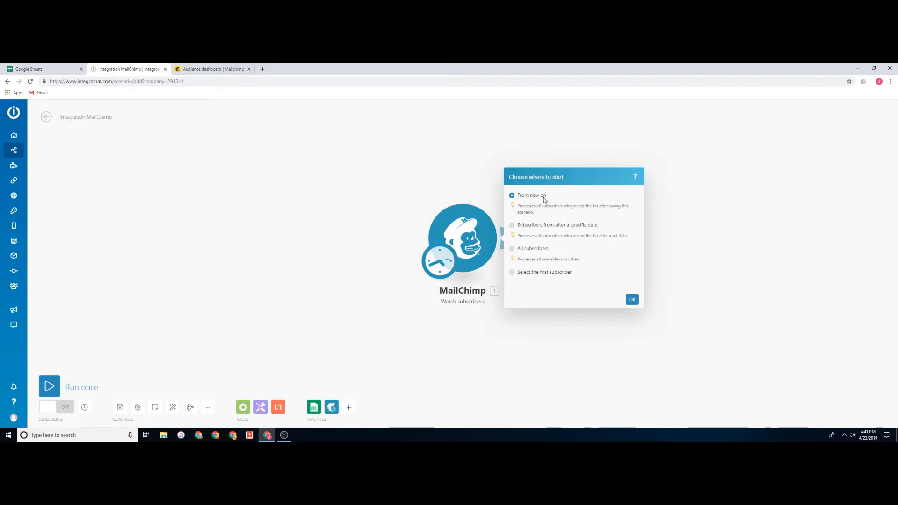
# Confirm the starting point from which the MailChimp trigger processes subscribers
pyautogui.moveTo(520, 251); pyautogui.dragTo(550, 251)
pyautogui.click(556, 251)
pyautogui.click(632, 299)
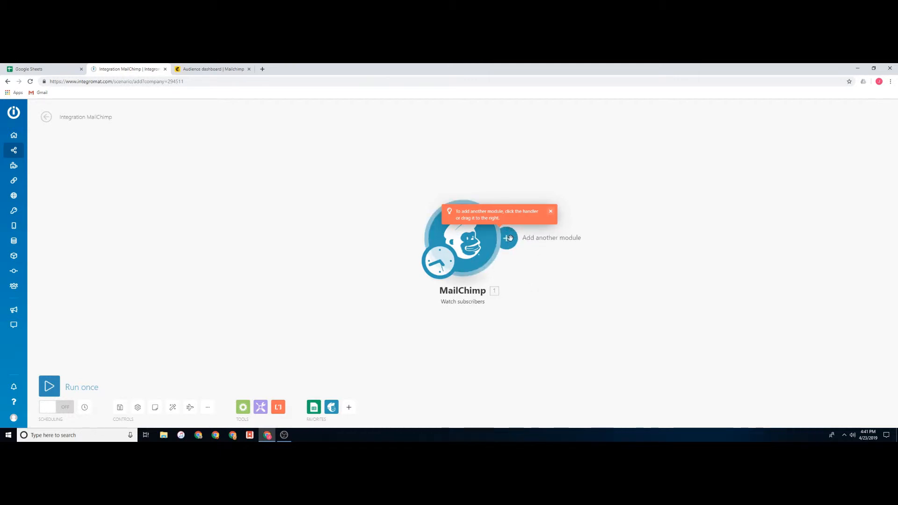
# Add a Google Sheets module after the MailChimp trigger with the action Add a Row
pyautogui.click(511, 240)
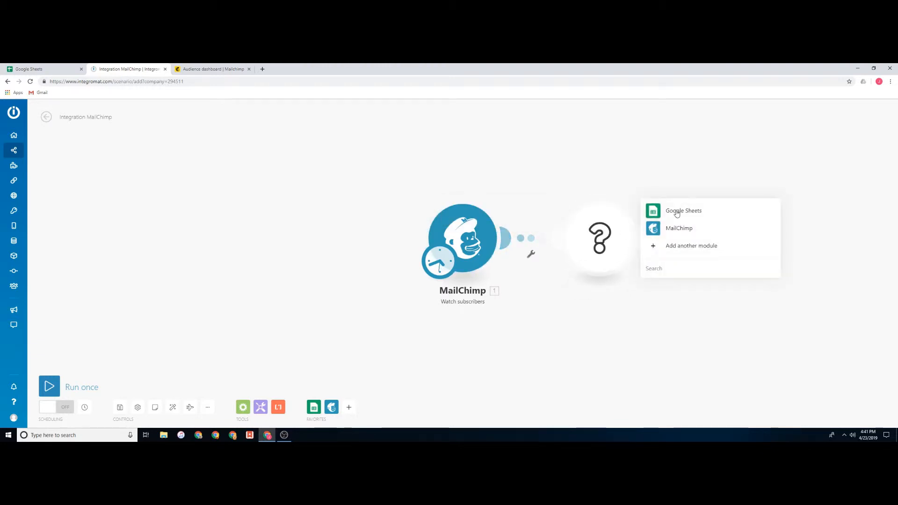
pyautogui.click(676, 212)
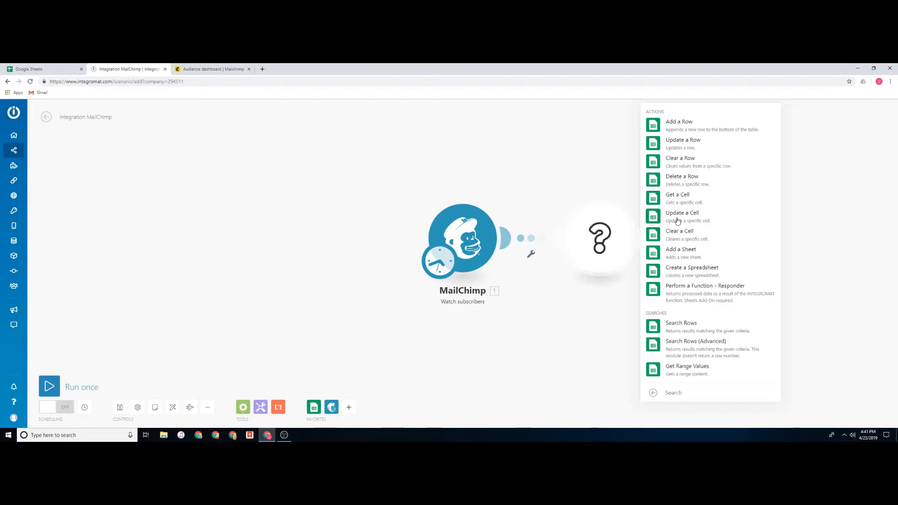
pyautogui.click(681, 129)
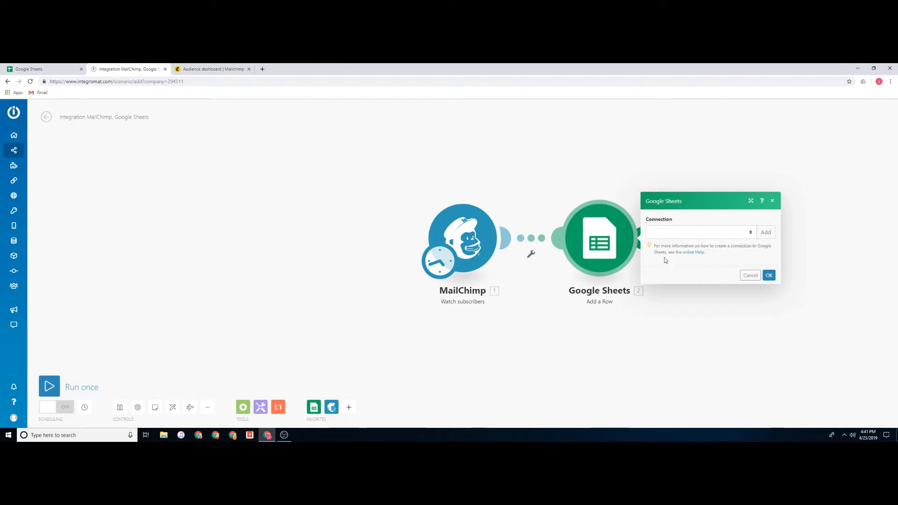
# Create the connection My Google connection for the Google Sheets module and authorize Integromat's access to the Google account
pyautogui.click(713, 236)
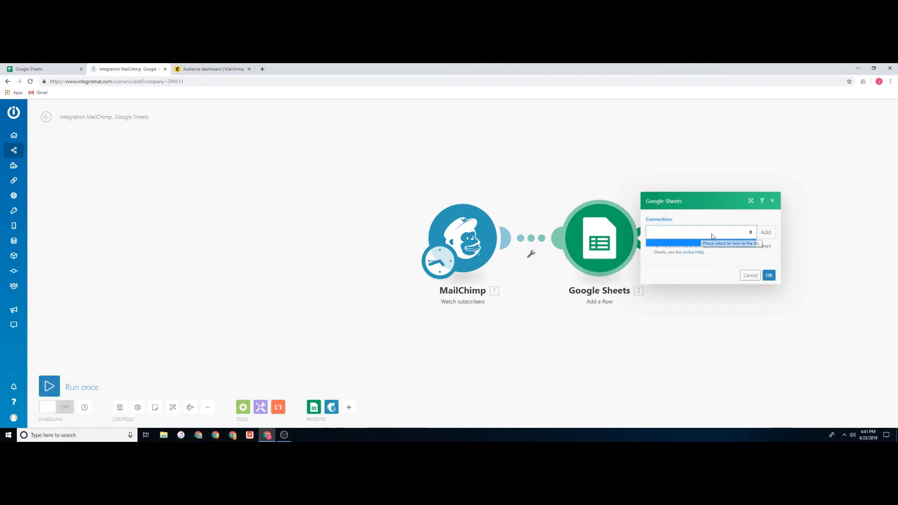
pyautogui.click(766, 232)
pyautogui.click(767, 231)
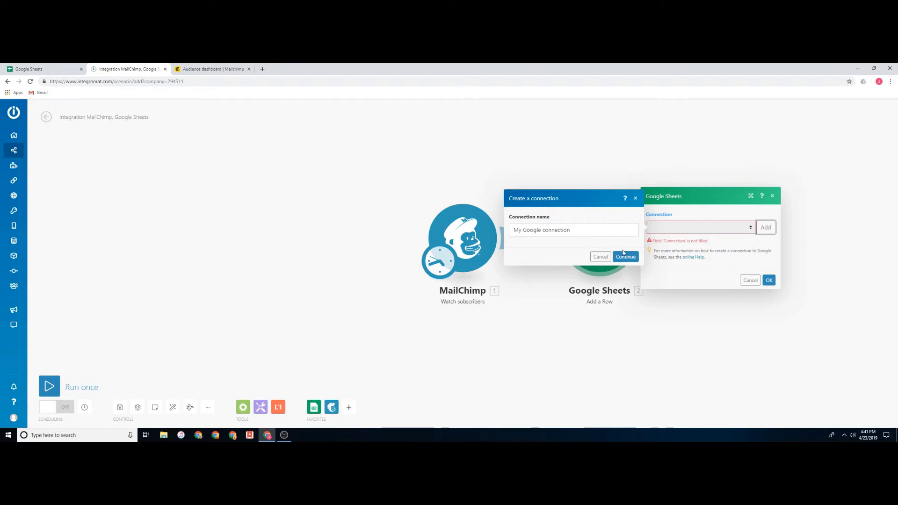
pyautogui.click(625, 256)
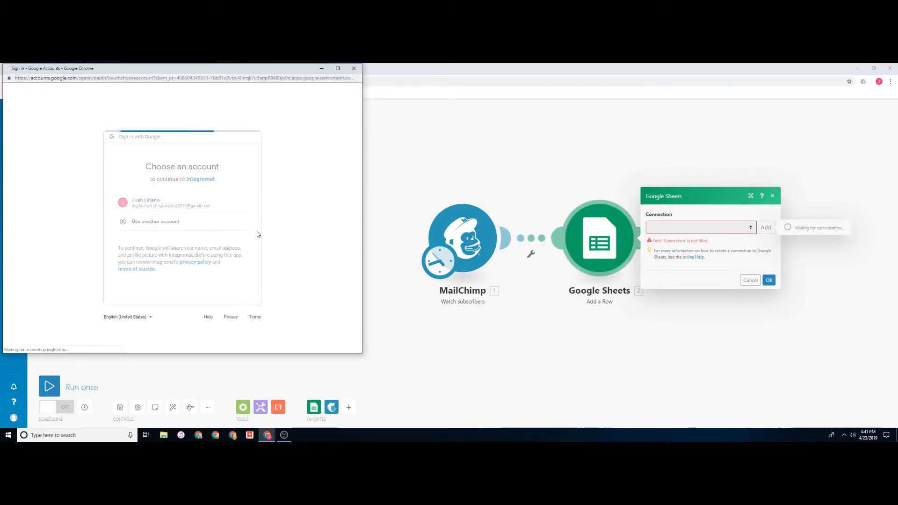
pyautogui.click(225, 309)
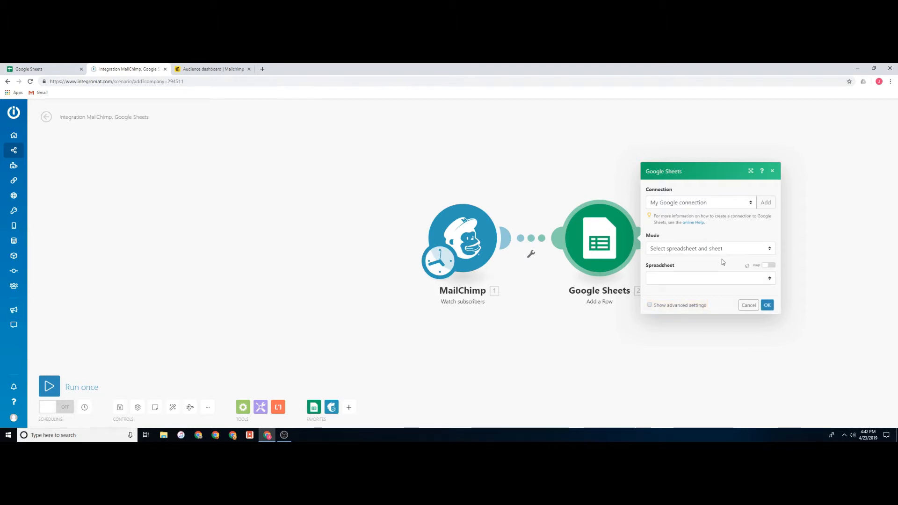
# Switch to Google Sheets, examine the header row of the Mailchimp Subscriber list spreadsheet and go back to the spreadsheet overview
pyautogui.click(32, 69)
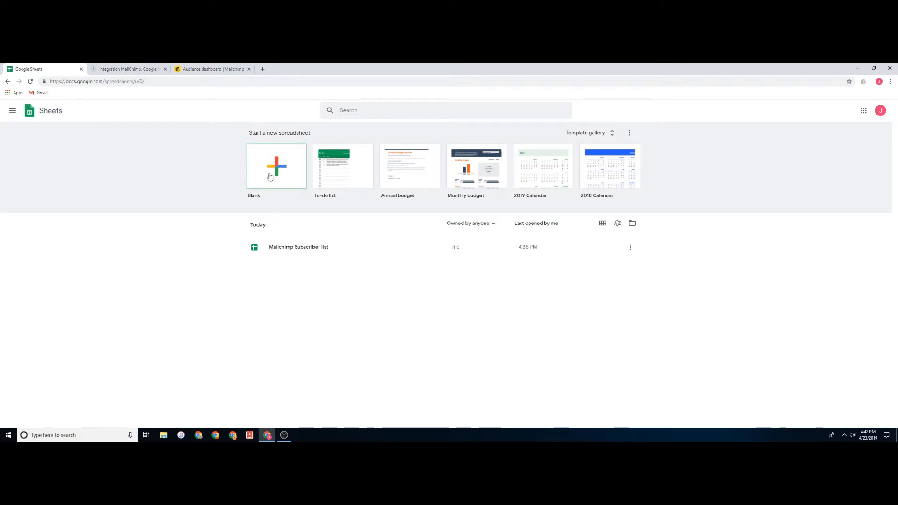
pyautogui.click(286, 249)
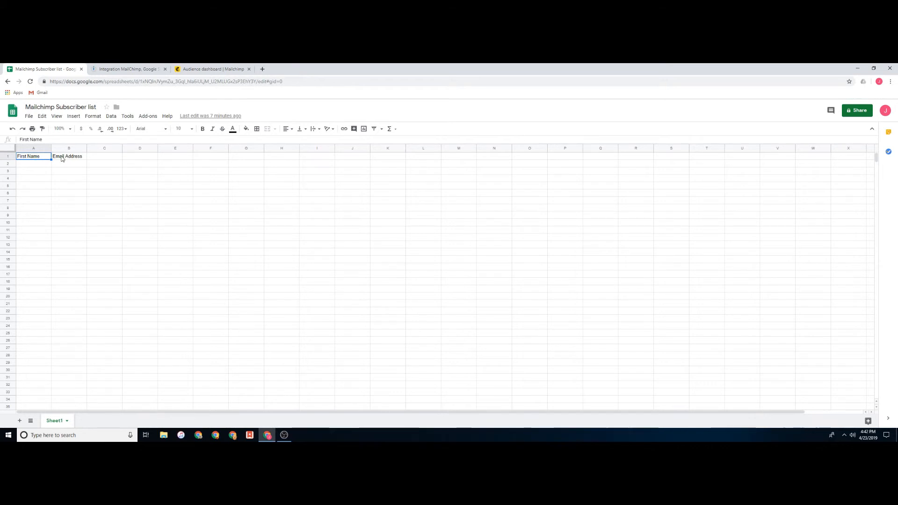
pyautogui.click(14, 113)
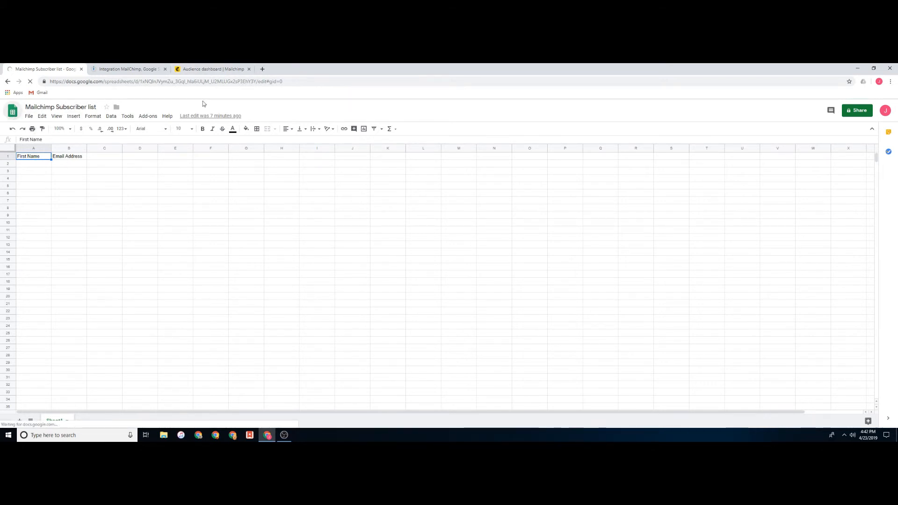
# Back in Integromat, set the Google Sheets module to Select spreadsheet and sheet, with spreadsheet Mailchimp Subscriber list and sheet Sheet1
pyautogui.click(129, 71)
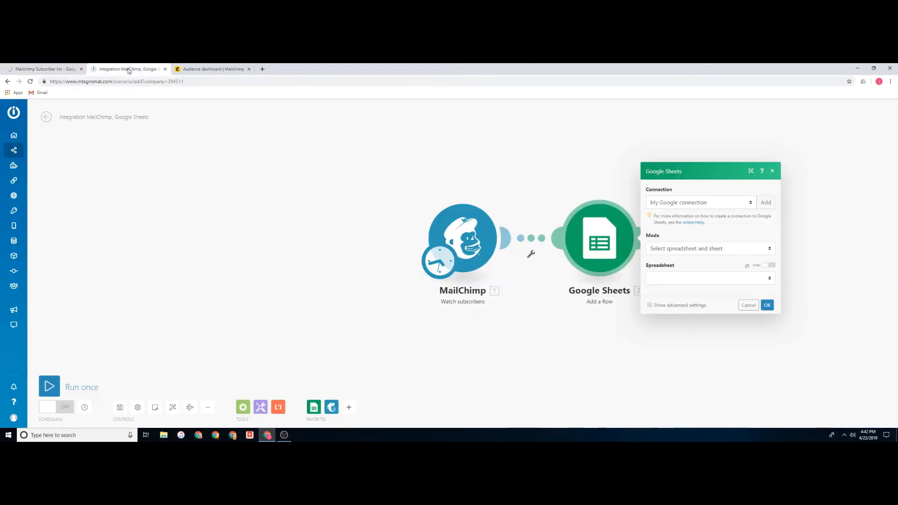
pyautogui.click(712, 250)
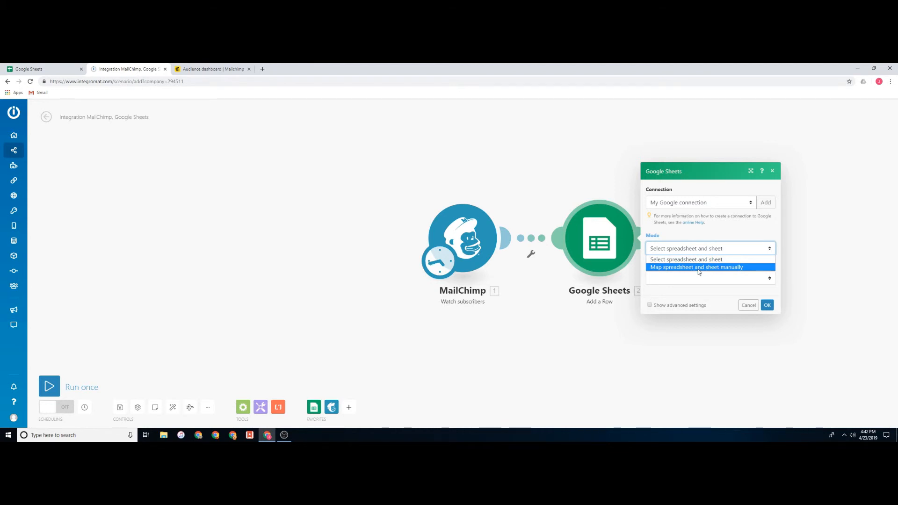
pyautogui.click(680, 260)
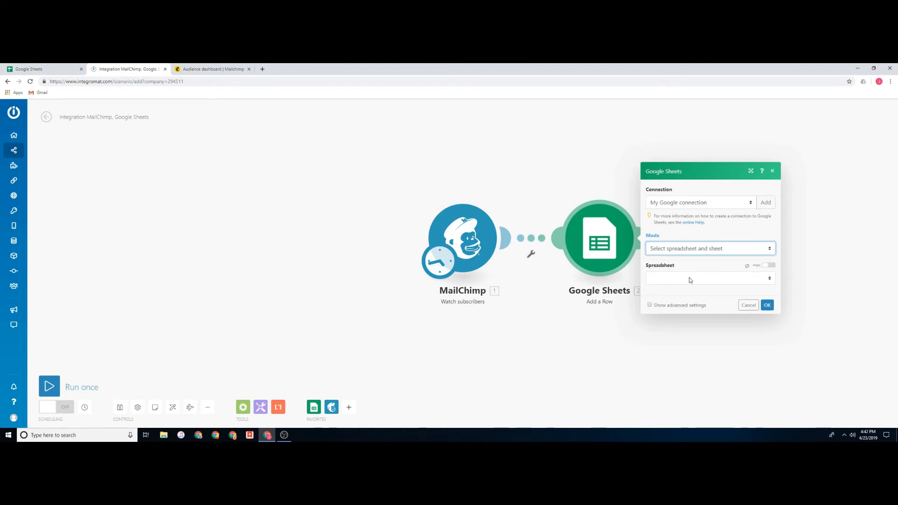
pyautogui.click(672, 277)
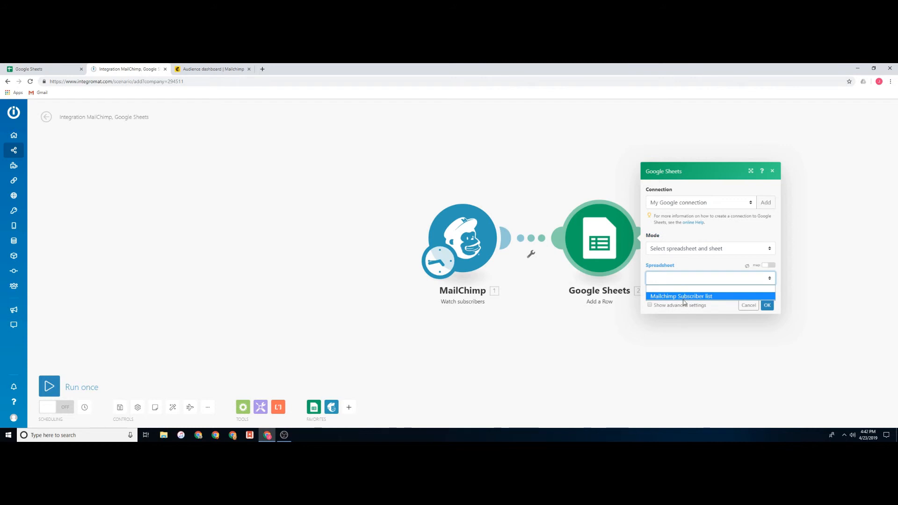
pyautogui.click(683, 297)
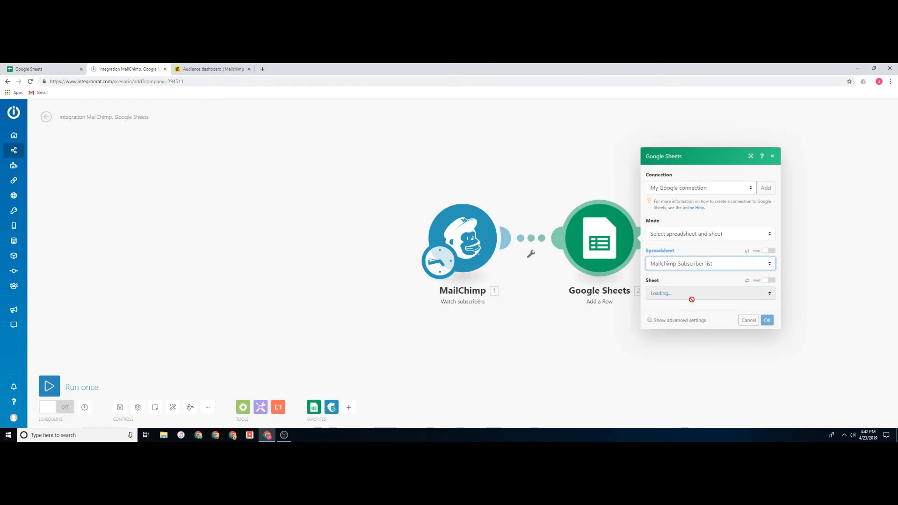
pyautogui.click(693, 294)
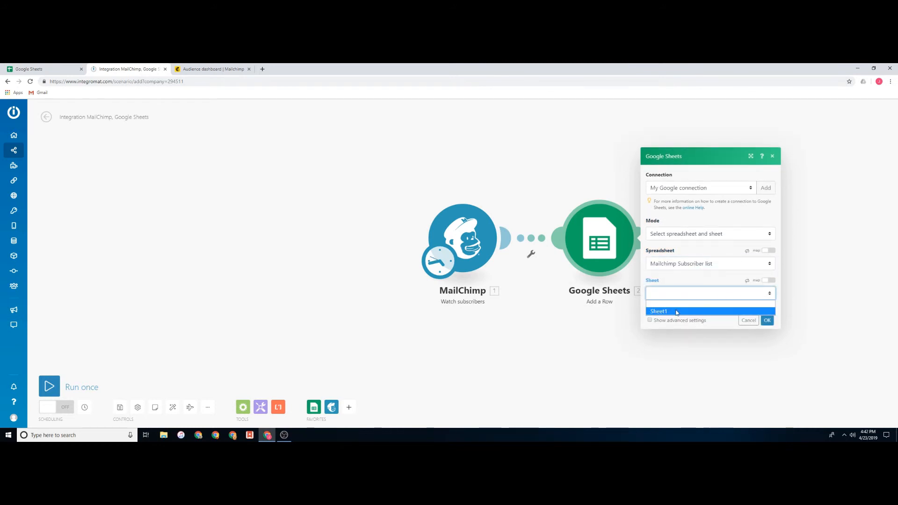
pyautogui.click(675, 310)
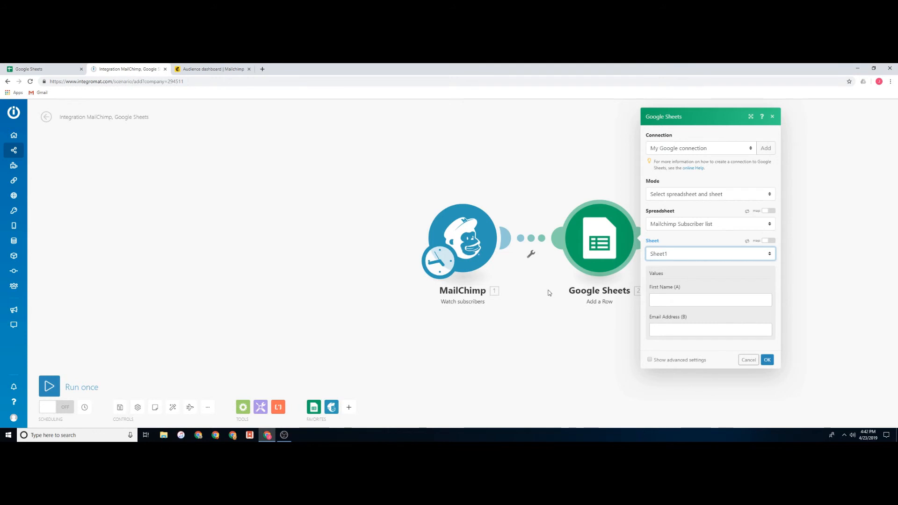
# Map MailChimp's Name to First Name (A) and Email address to Email Address (B), and confirm the Google Sheets module settings
pyautogui.click(672, 300)
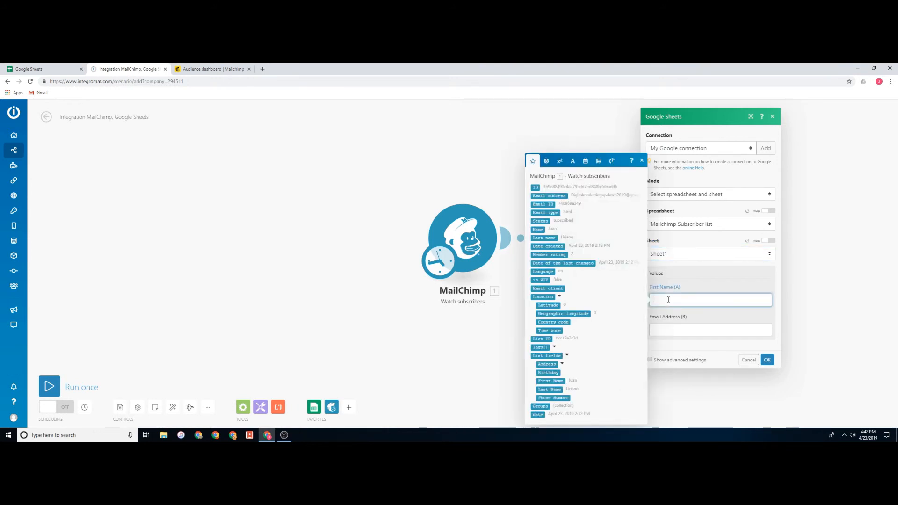
pyautogui.click(539, 229)
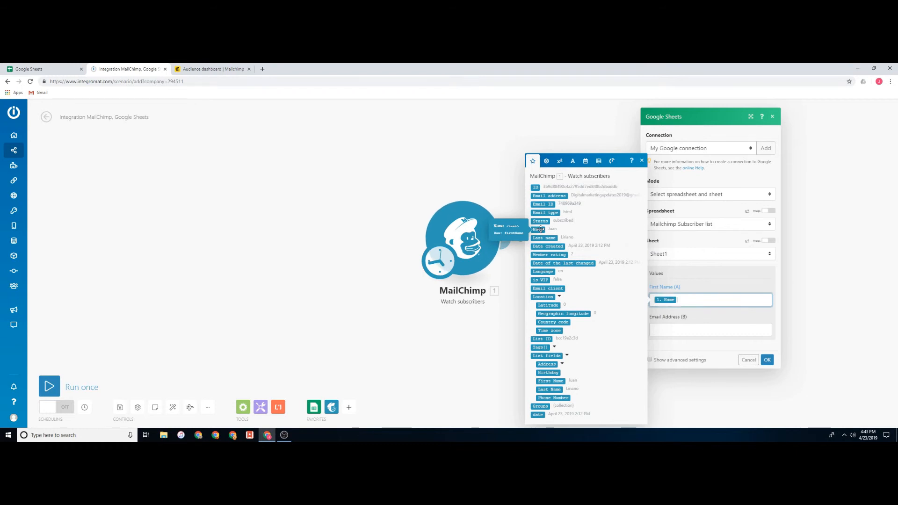
pyautogui.click(692, 329)
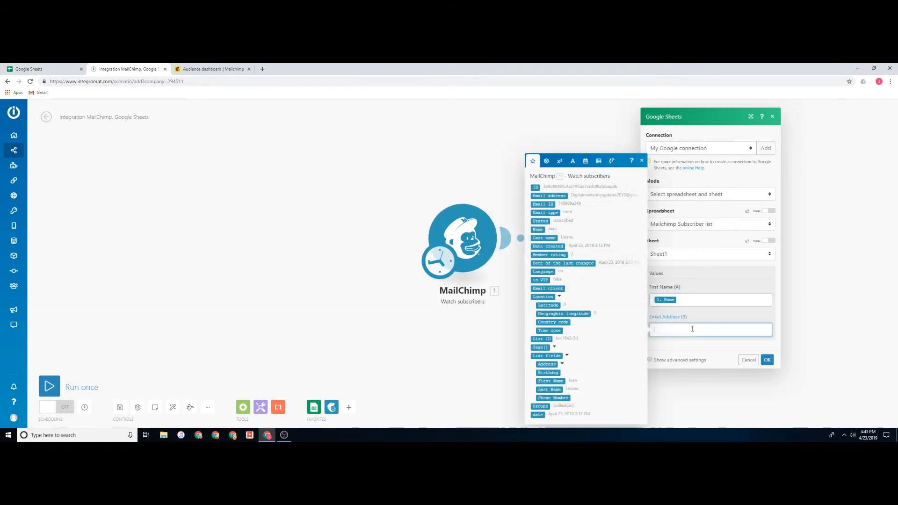
pyautogui.click(559, 196)
pyautogui.click(700, 284)
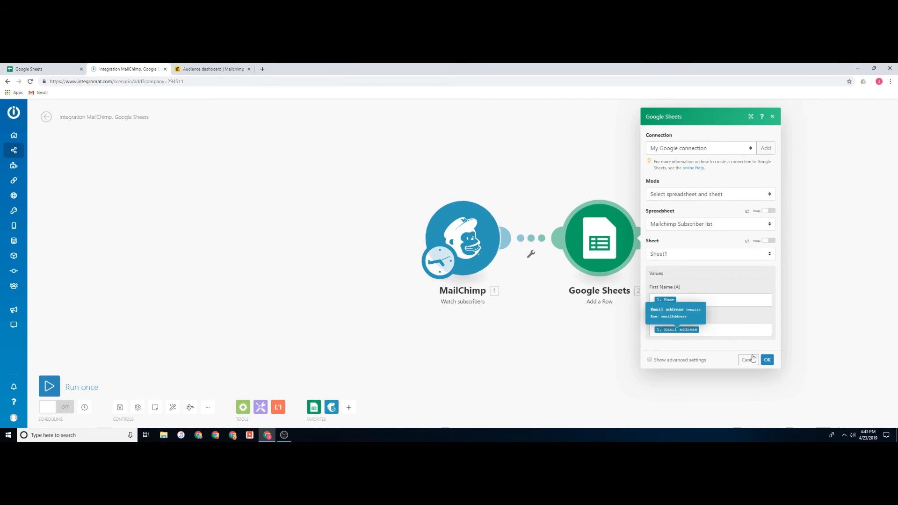
pyautogui.click(768, 360)
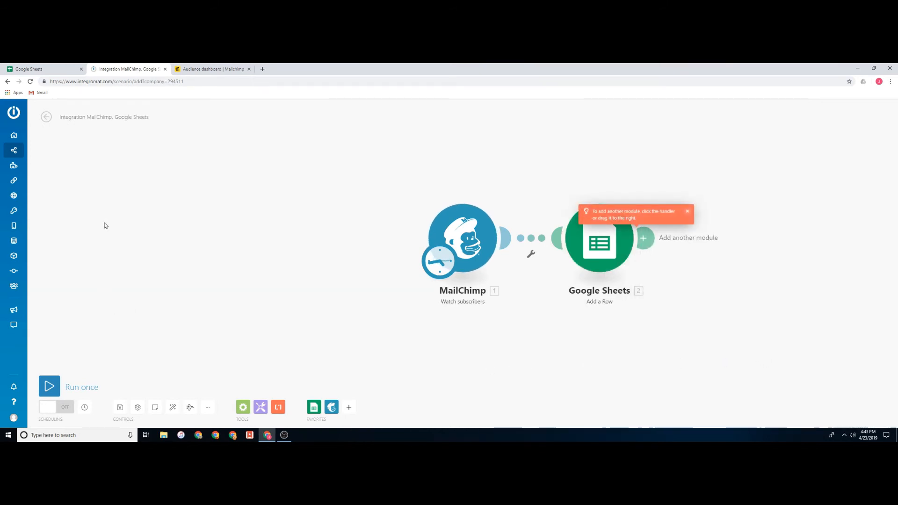
# Switch to Mailchimp and subscribe a contact to Sample Audience List with their e-mail address, first name Hair Dresser and permission to email them
pyautogui.click(209, 69)
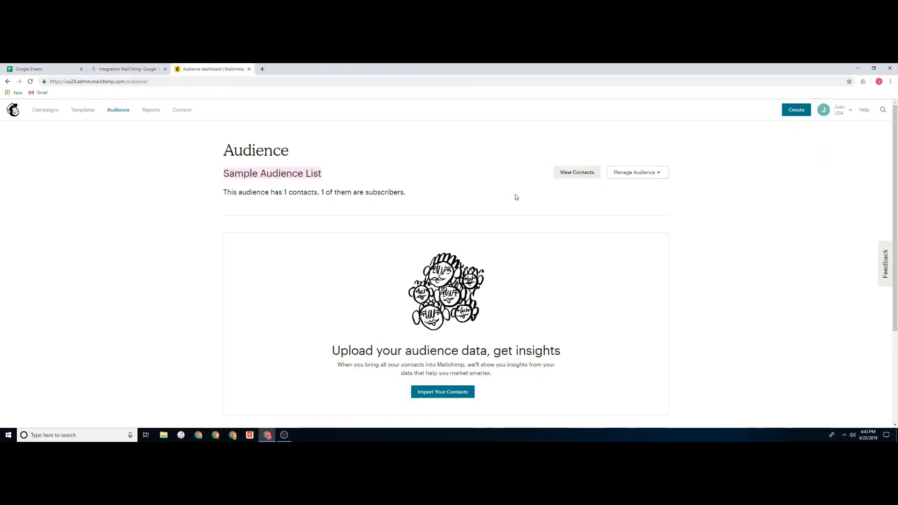
pyautogui.click(637, 173)
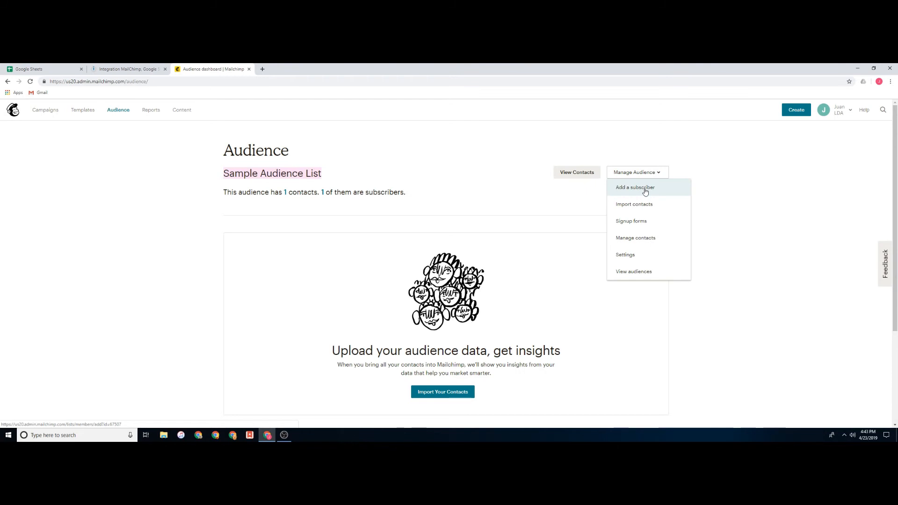
pyautogui.click(644, 189)
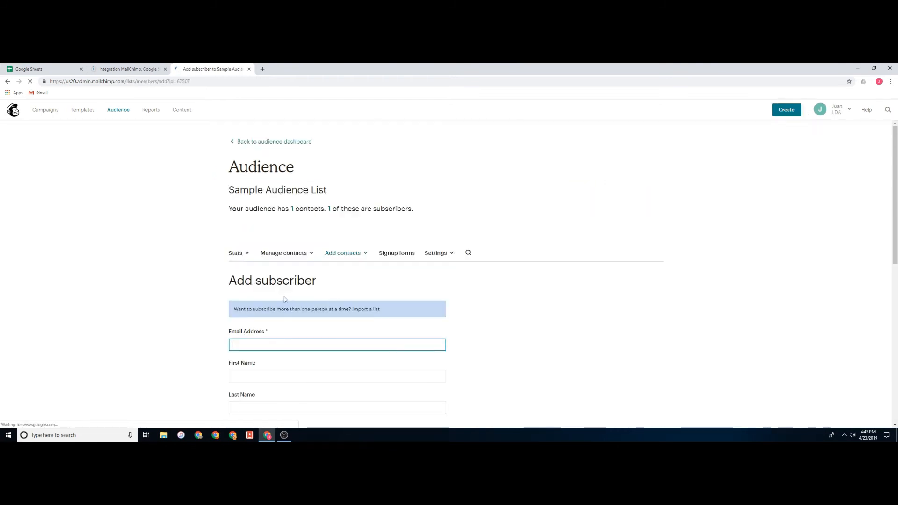
pyautogui.click(253, 344)
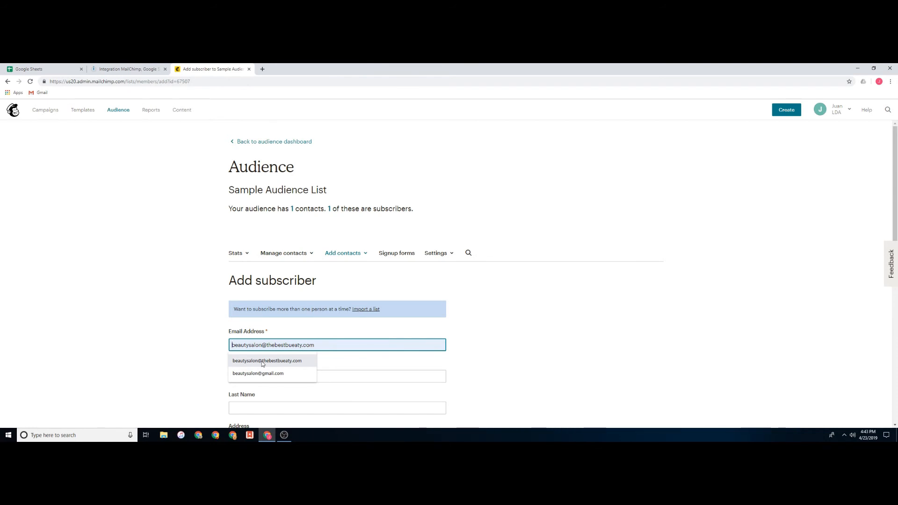
pyautogui.click(262, 361)
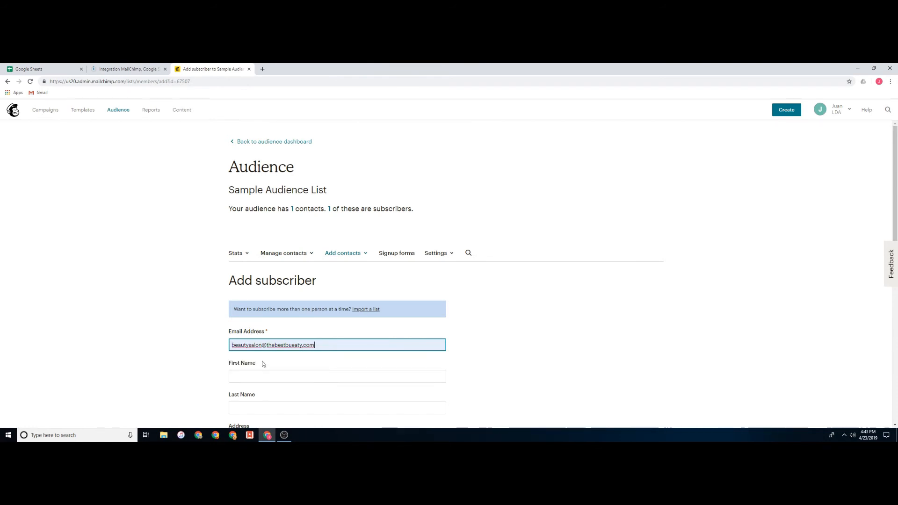
pyautogui.scroll(-1, 262, 369)
pyautogui.click(247, 342)
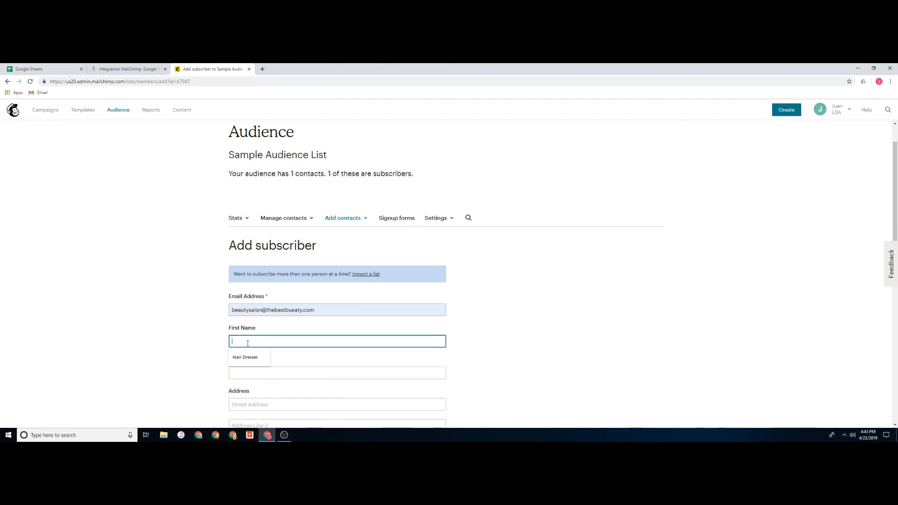
pyautogui.click(245, 357)
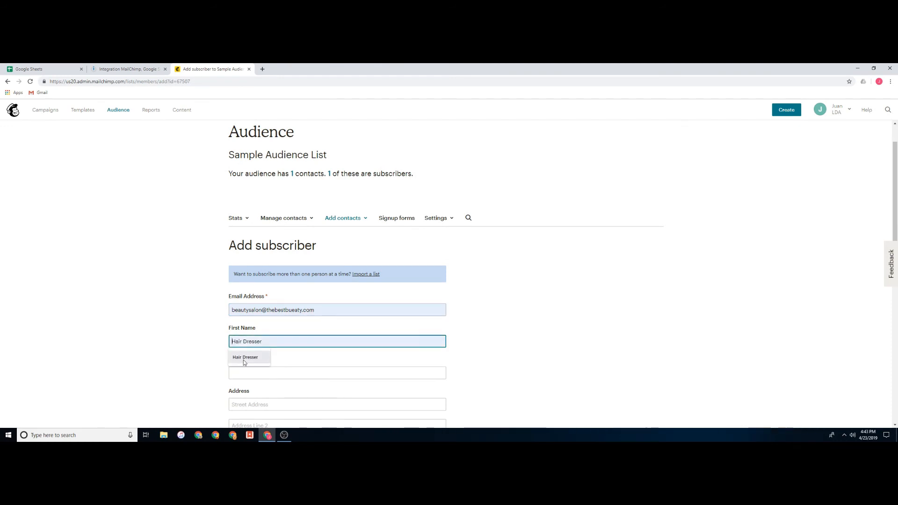
pyautogui.scroll(-7, 265, 365)
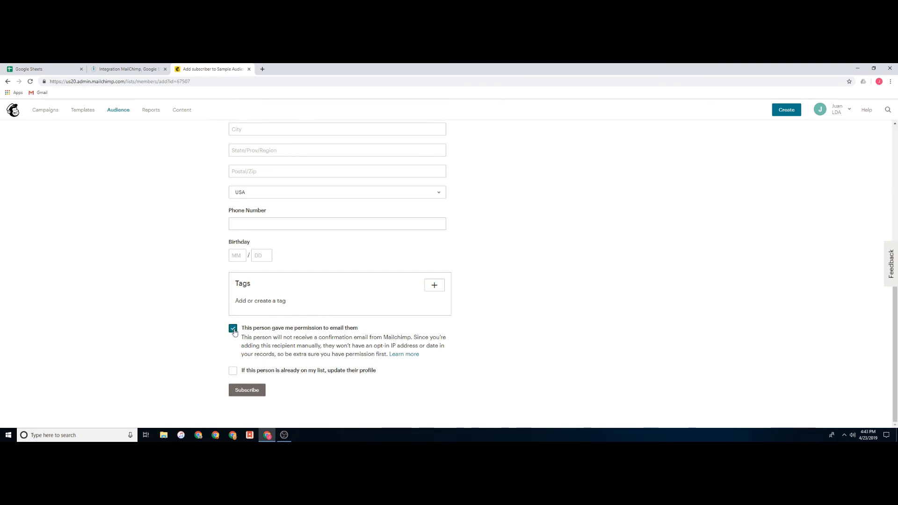
pyautogui.click(246, 391)
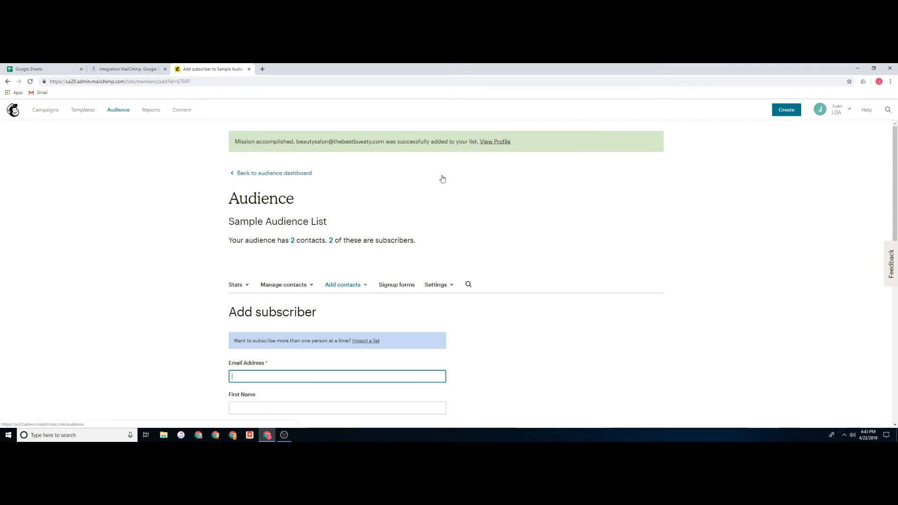
# Return to Integromat, confirm the schedule At regular intervals with an interval of 15 minutes, and run the scenario once
pyautogui.click(121, 70)
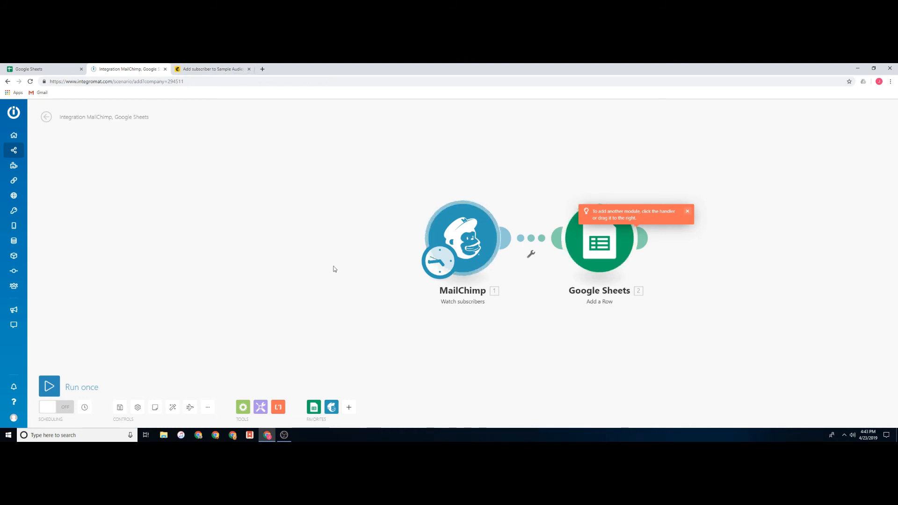
pyautogui.click(431, 262)
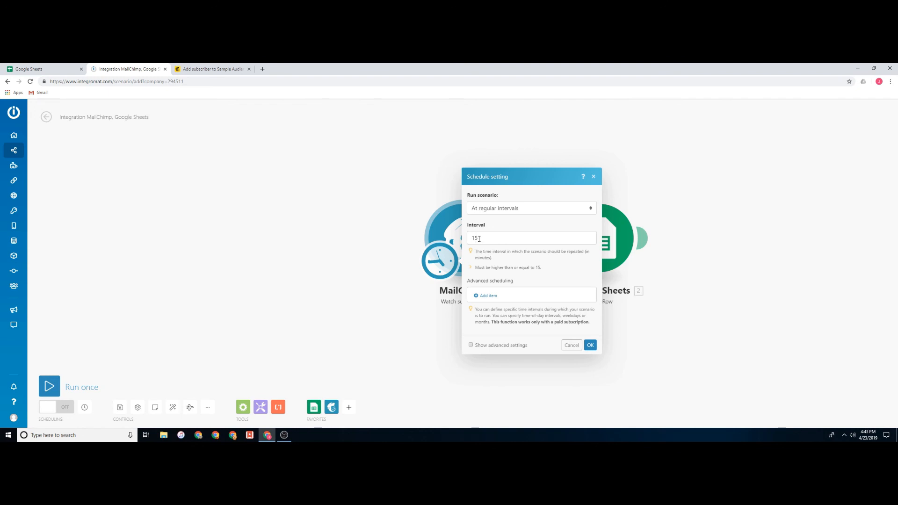
pyautogui.click(590, 346)
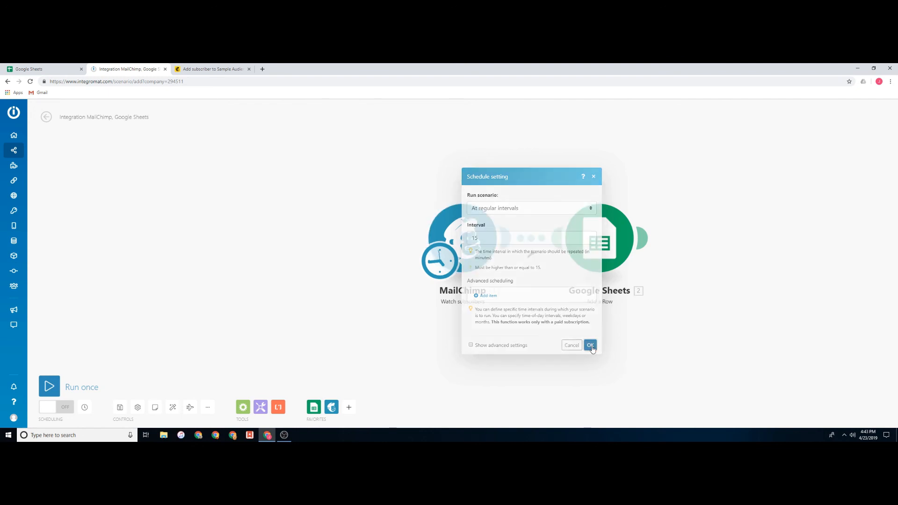
pyautogui.click(52, 385)
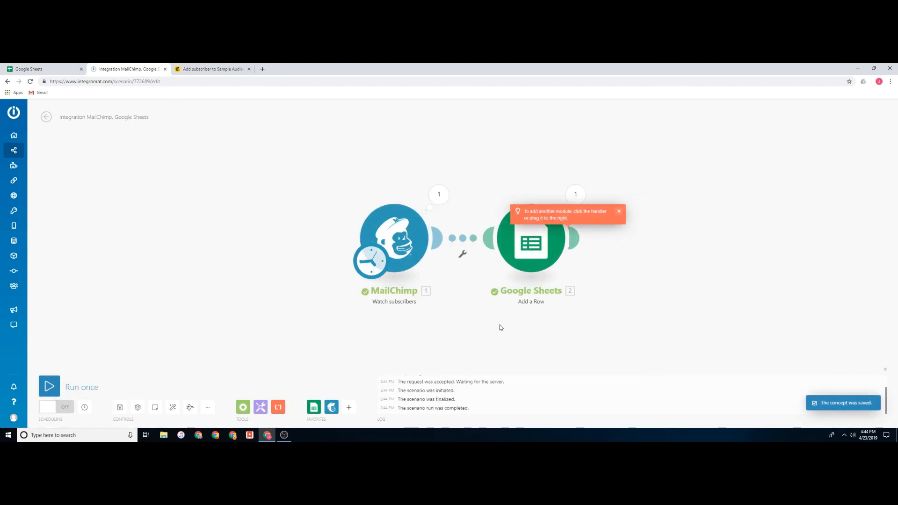
# Check the Mailchimp Subscriber list spreadsheet in Google Sheets for the new subscriber's row, and return to the Integromat scenario
pyautogui.click(39, 70)
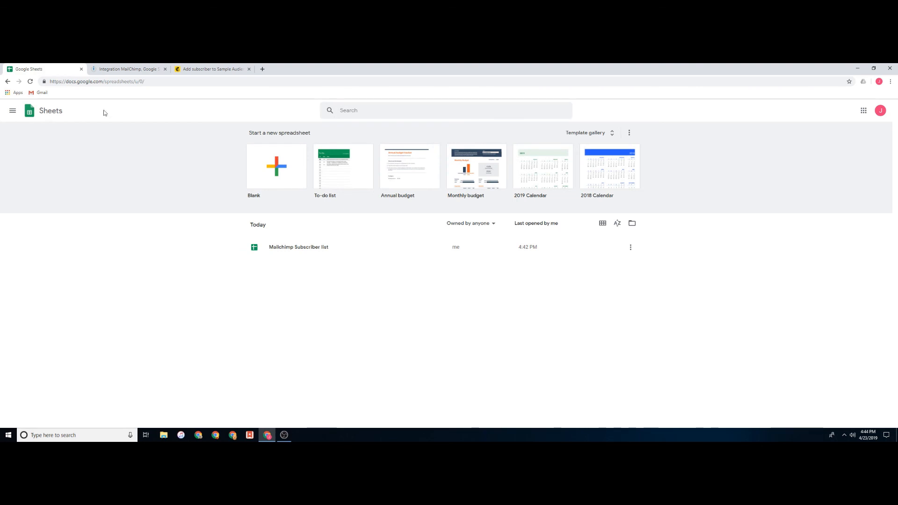
pyautogui.click(304, 250)
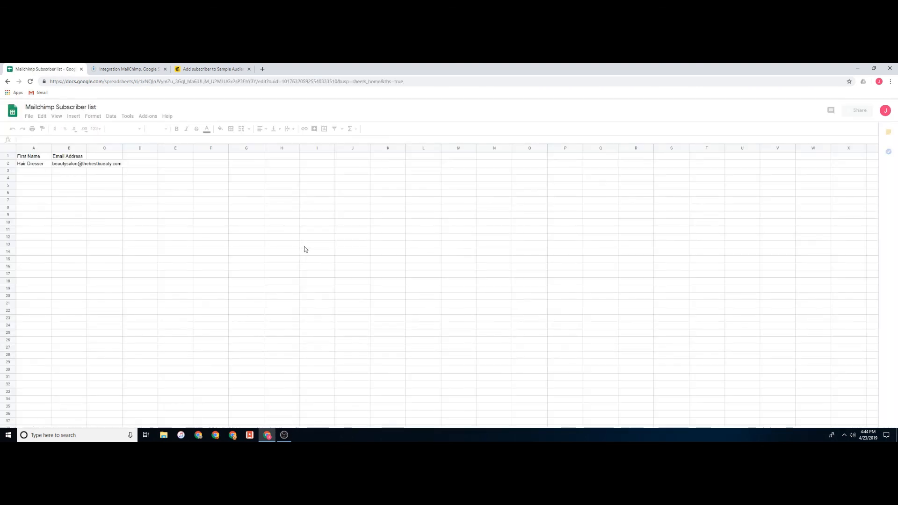
pyautogui.moveTo(32, 171); pyautogui.dragTo(145, 171)
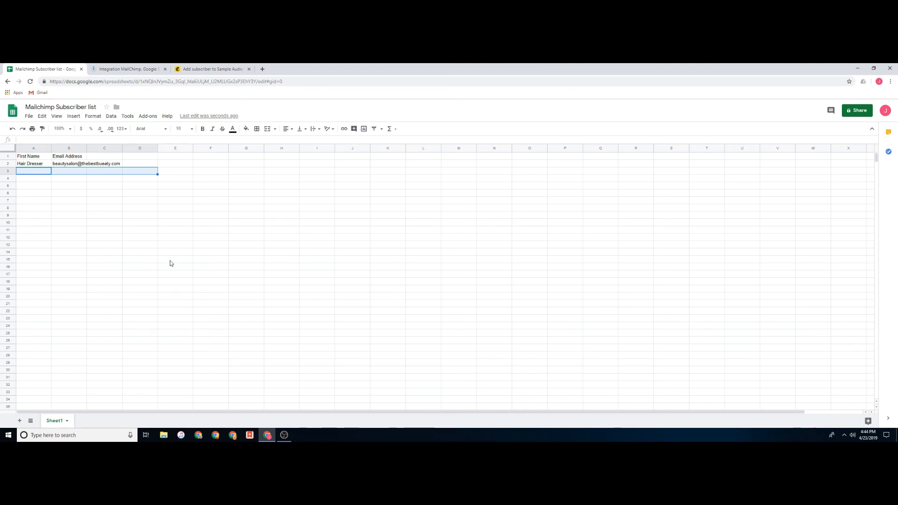
pyautogui.click(205, 70)
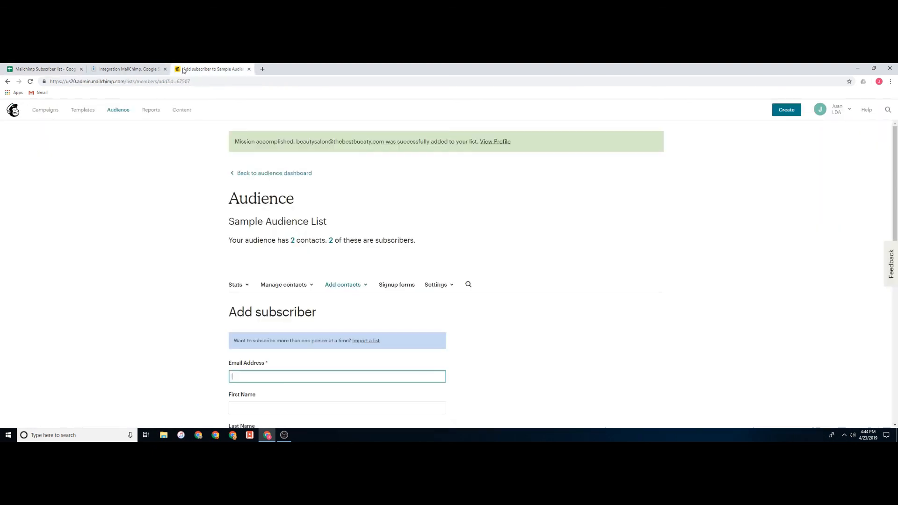
pyautogui.click(127, 69)
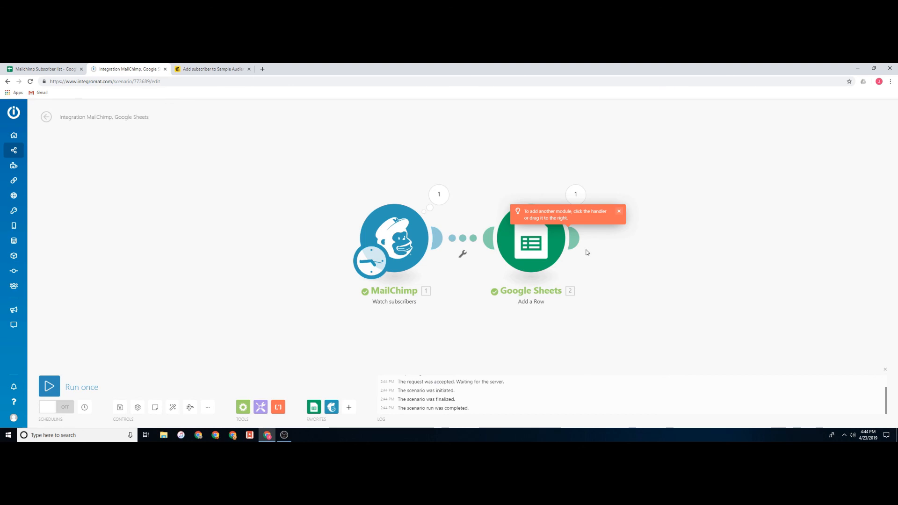
pyautogui.click(576, 239)
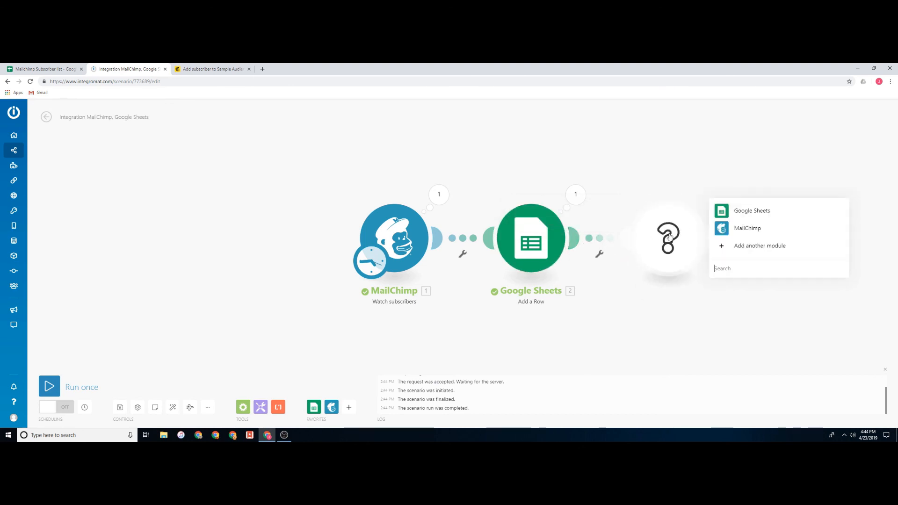
pyautogui.click(766, 246)
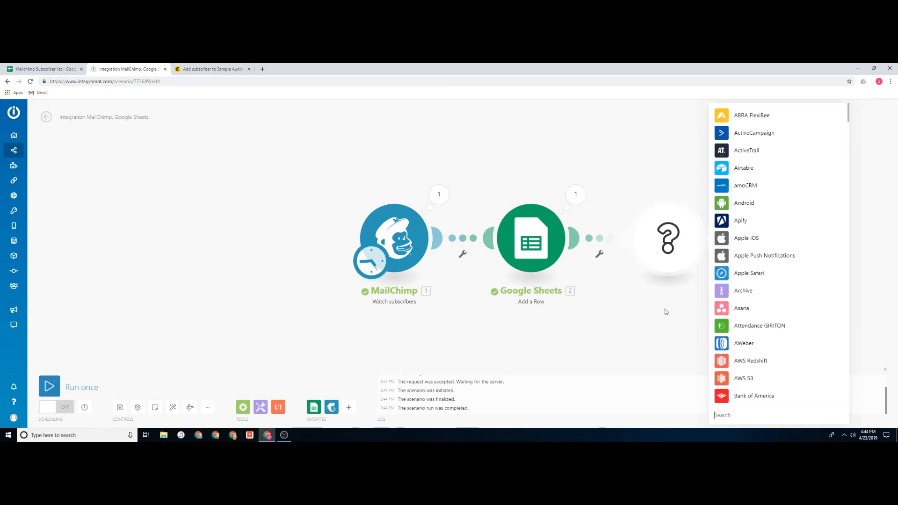
pyautogui.click(639, 297)
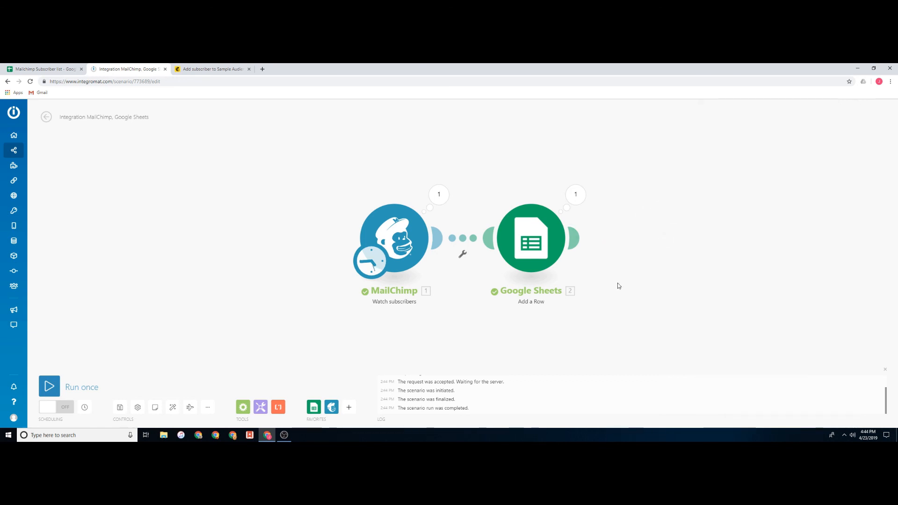